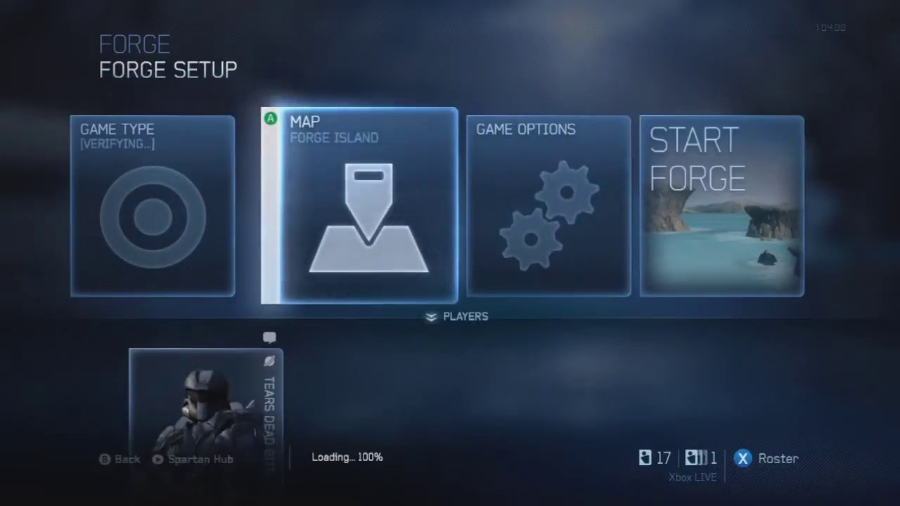
Load the Forge Island map in Forge and spawn a green screen object in editor mode.
key(Return)
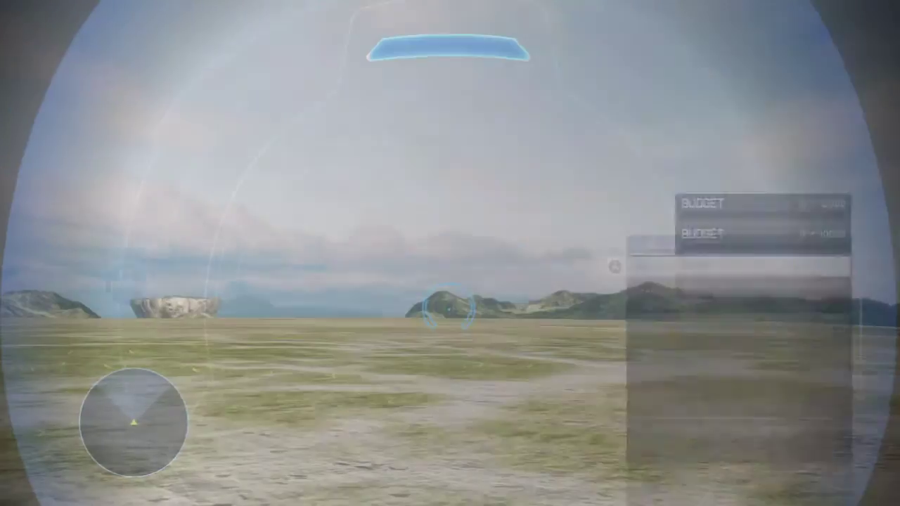
key(Up)
key(Return)
key(Up)
key(Return)
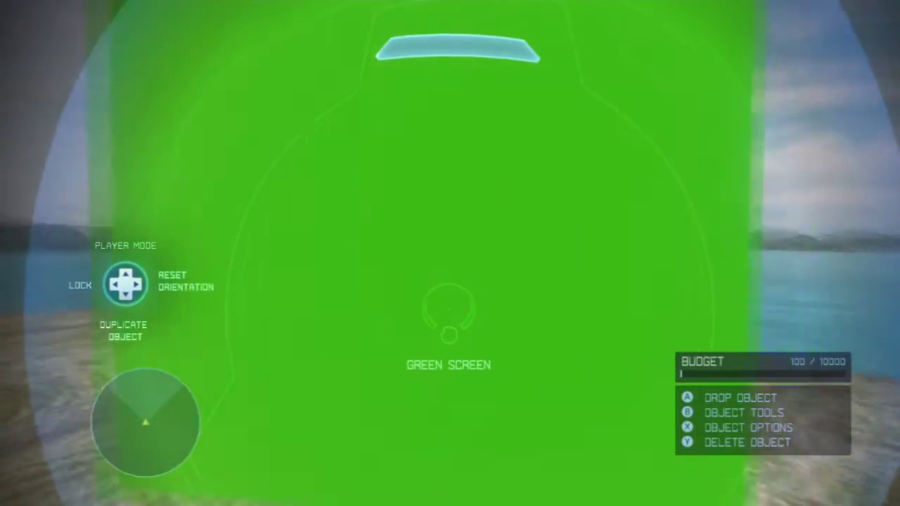
Drop the green screen and duplicate it twice to build further panels of the backdrop.
key(Return)
key(Down)
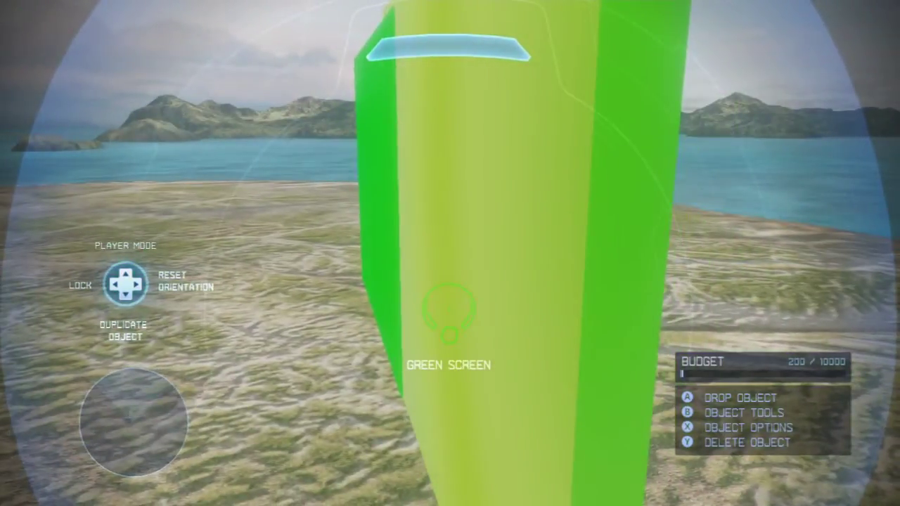
key(Return)
key(x)
key(Return)
key(x)
key(Down)
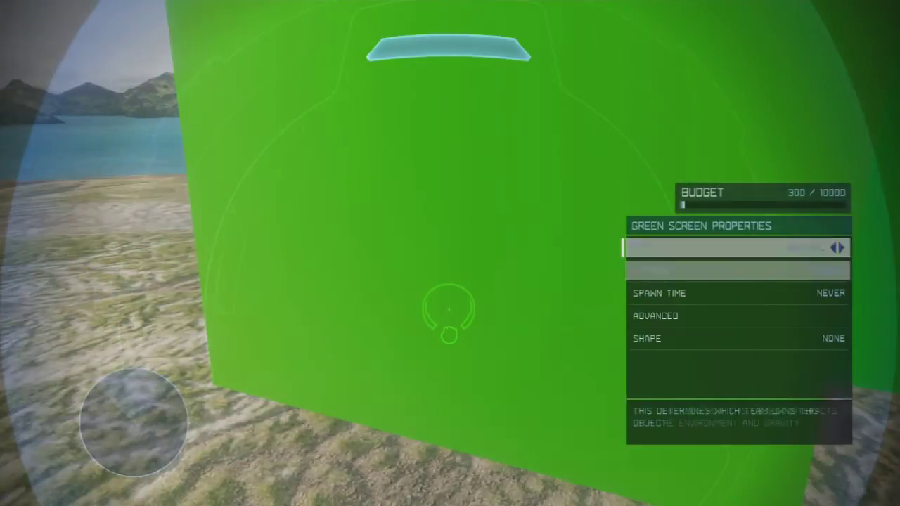
Lay the third green screen panel flat as the floor in front of the wall and drop it there.
key(Escape)
key(b)
key(Down)
key(Down)
key(Right)
key(Escape)
key(r)
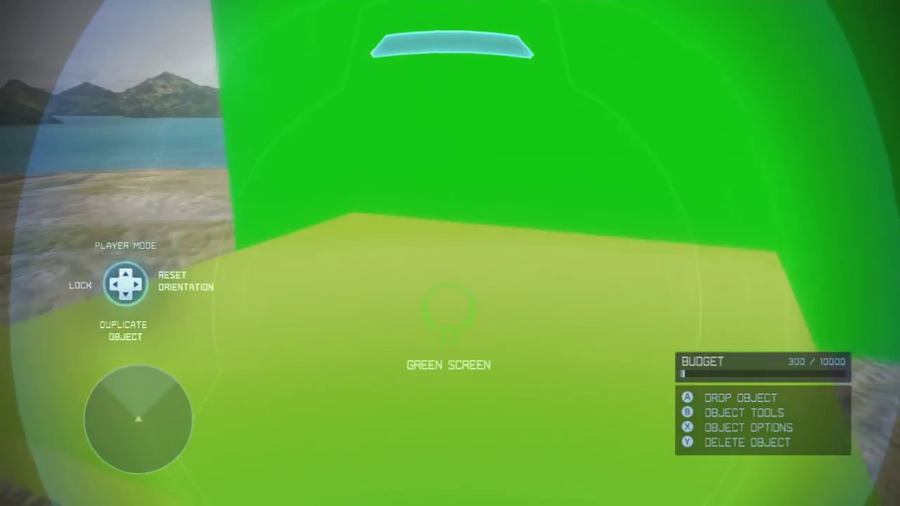
key(Return)
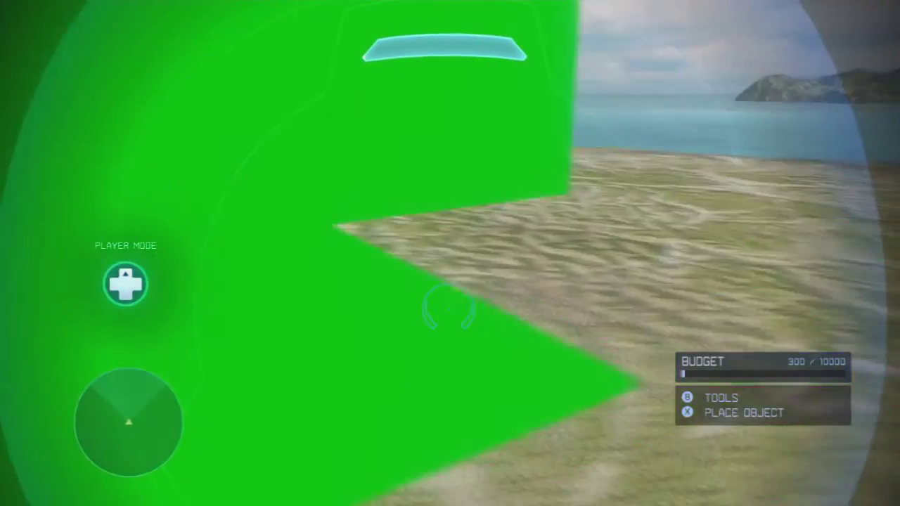
Duplicate and drop three more green screen panels to extend the floor and the surrounding walls.
key(Down)
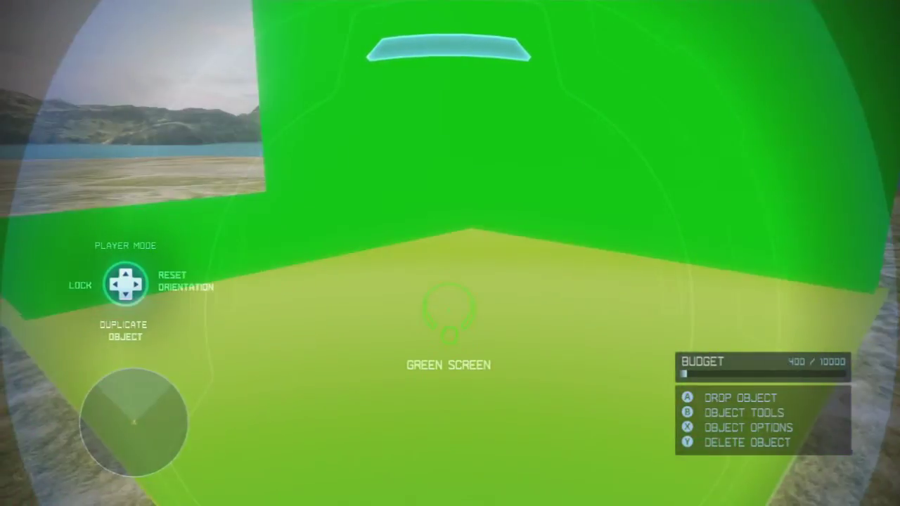
key(Return)
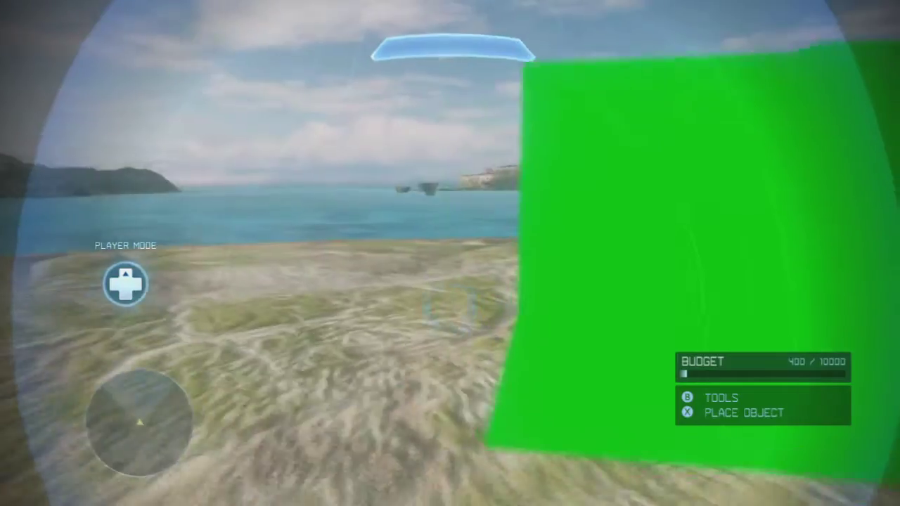
key(Down)
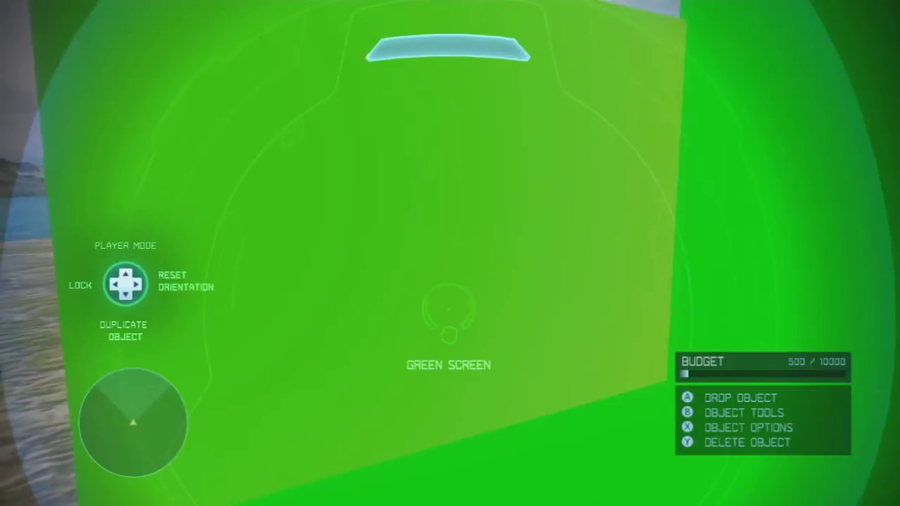
key(Return)
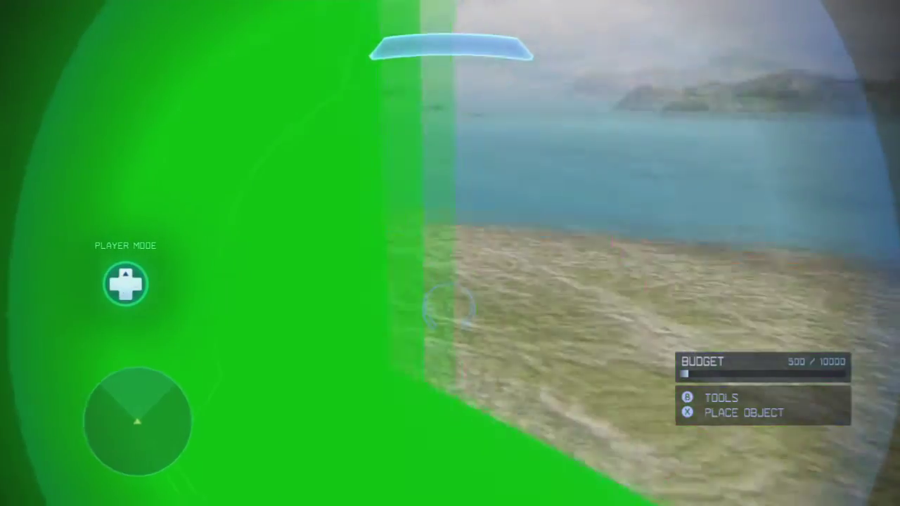
key(Down)
key(Return)
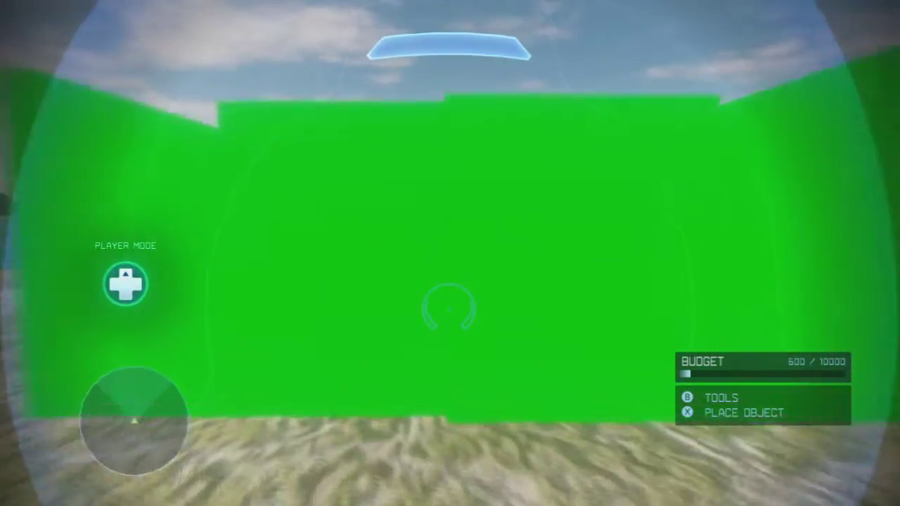
Switch to player mode, fire the weapon in front of the green screen, and go to the film setup in Theater.
key(Up)
key(1)
key(1)
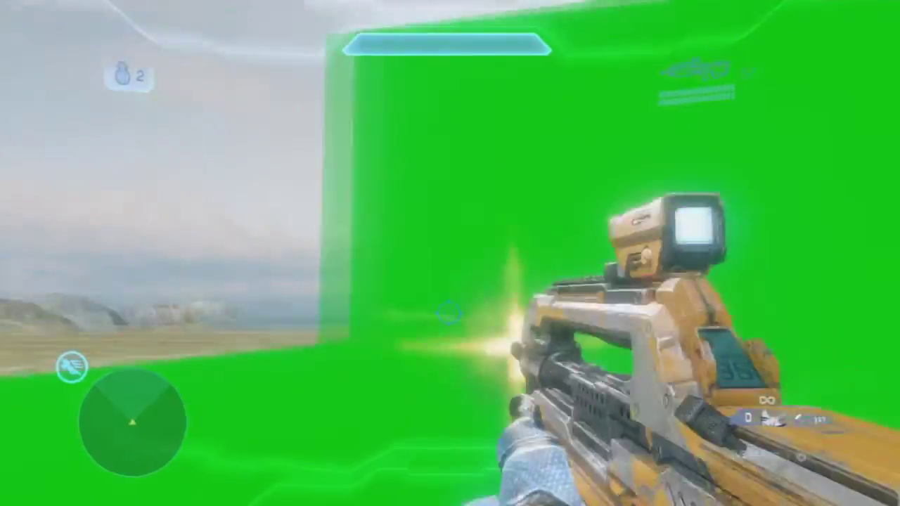
key(q)
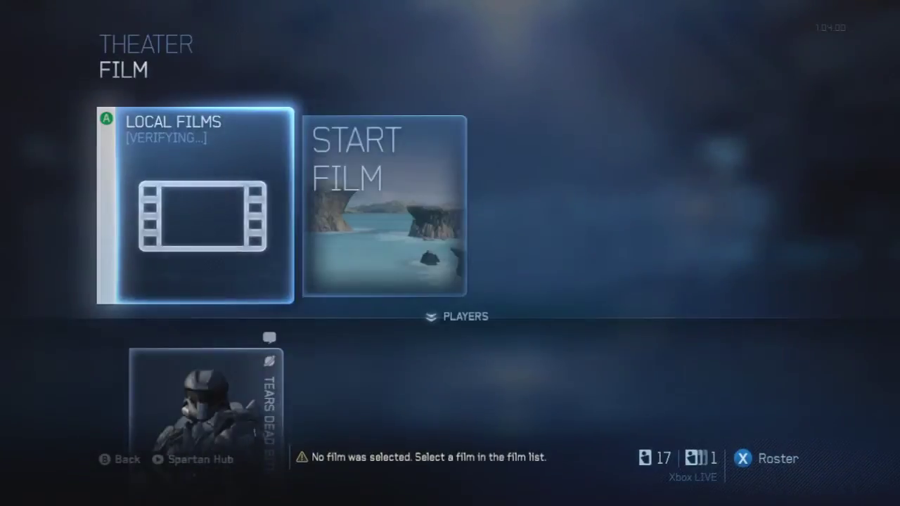
key(Right)
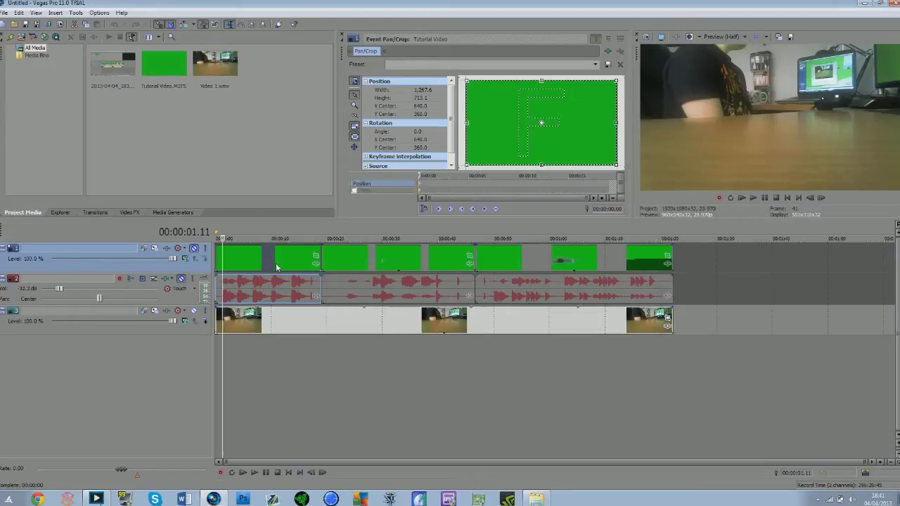
Switch to Vegas Pro, play part of the live-action desk clip, and return to the start of the timeline.
click(245, 324)
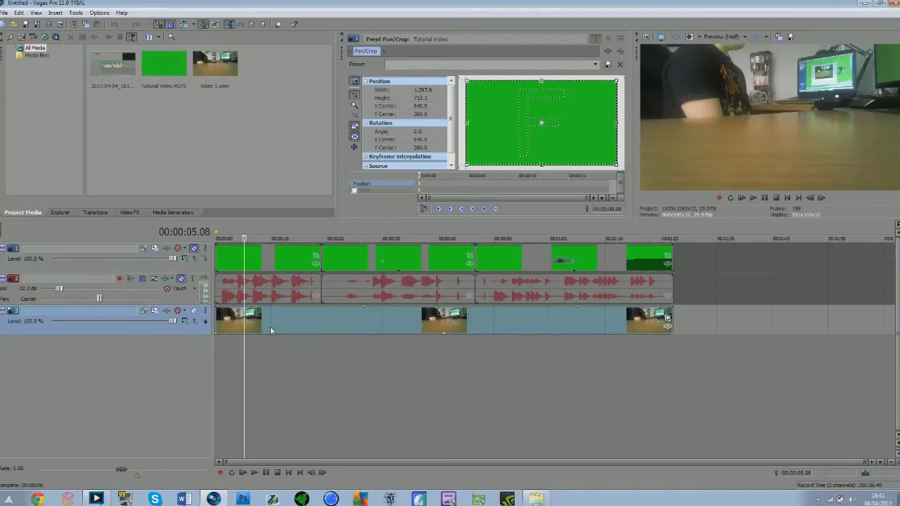
key(space)
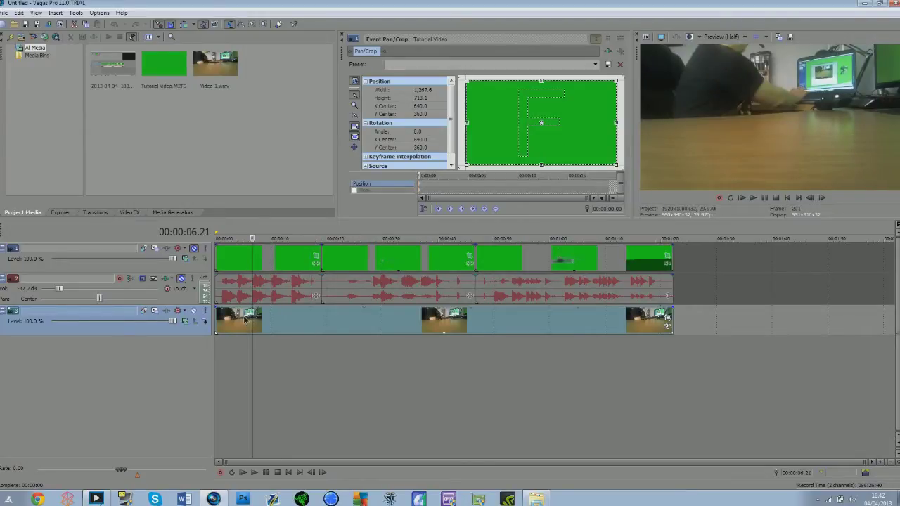
key(space)
click(273, 320)
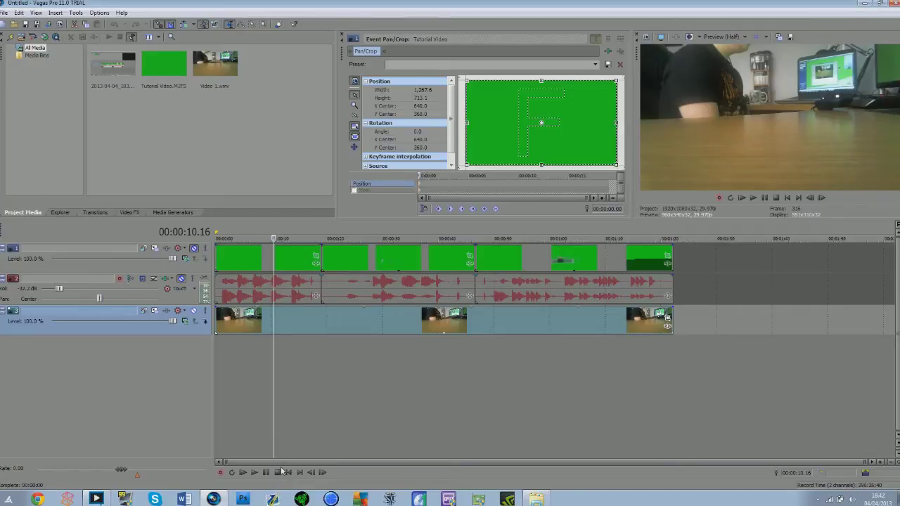
click(218, 403)
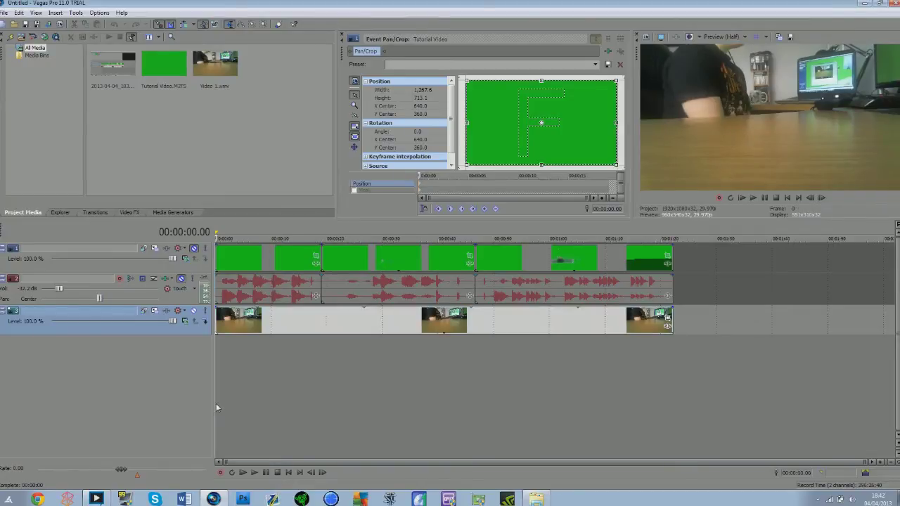
Go through the three green-screen clips on the upper track and unmute the green-screen video and audio tracks.
click(270, 260)
click(392, 263)
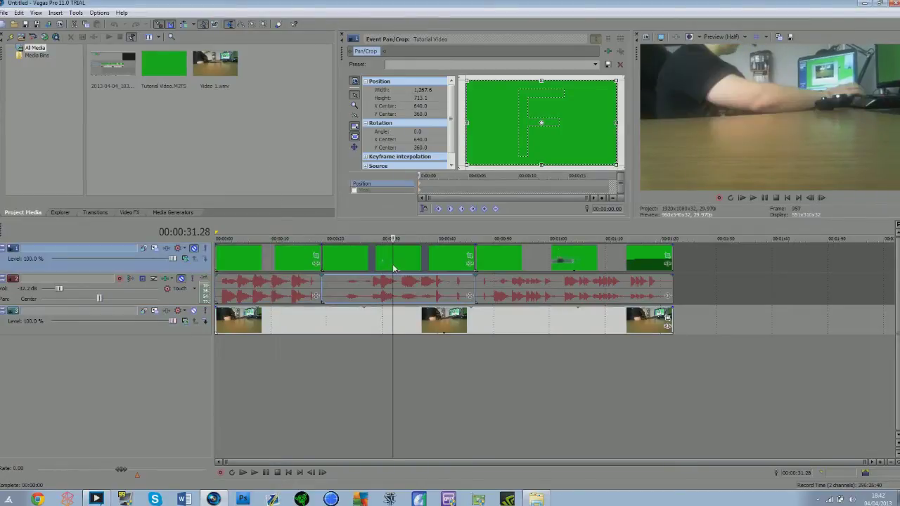
click(526, 256)
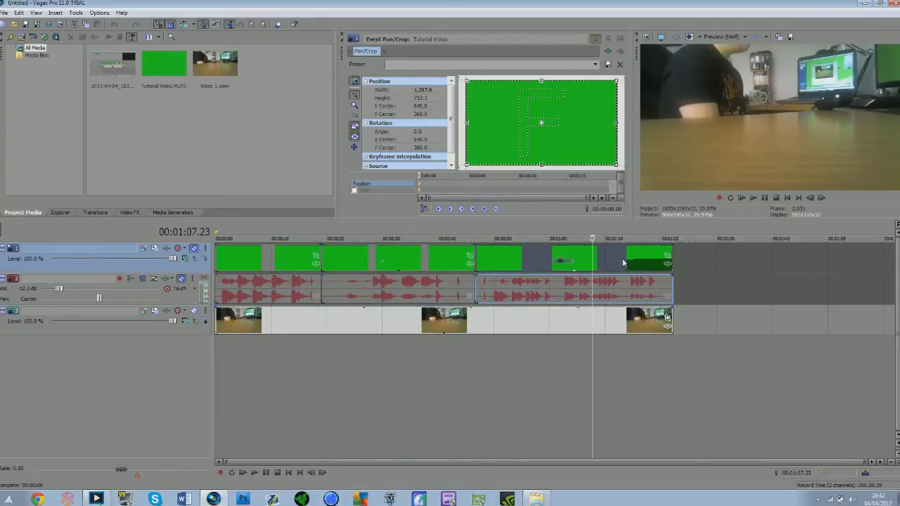
click(496, 258)
click(395, 263)
click(277, 258)
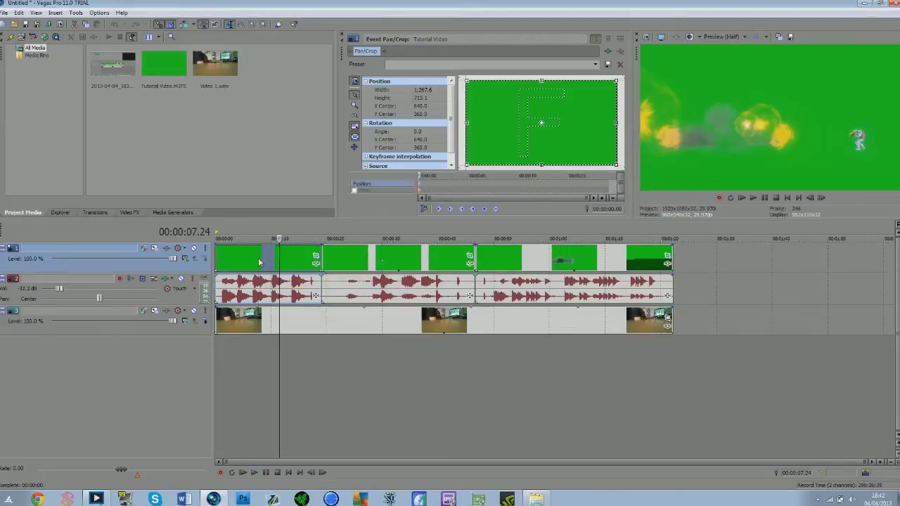
Play back the first green-screen clip, stop it, and return to the start of the timeline.
click(255, 265)
click(246, 264)
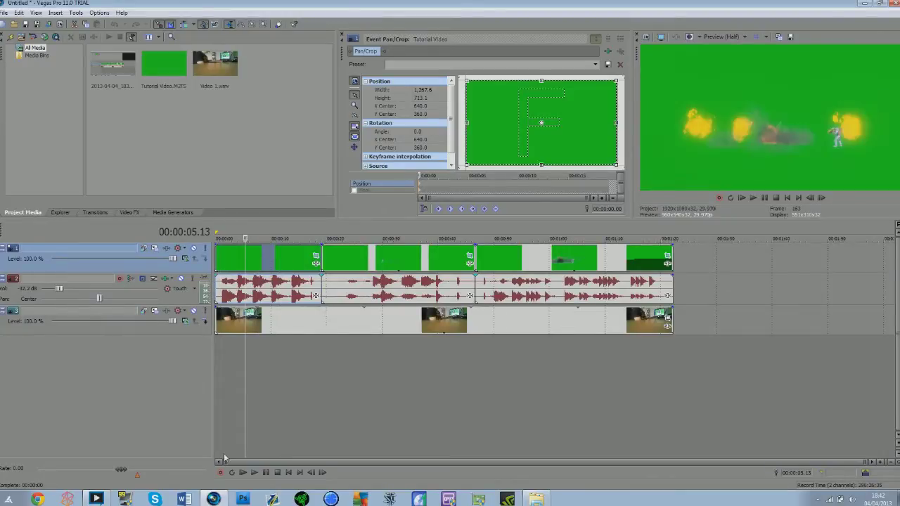
click(258, 472)
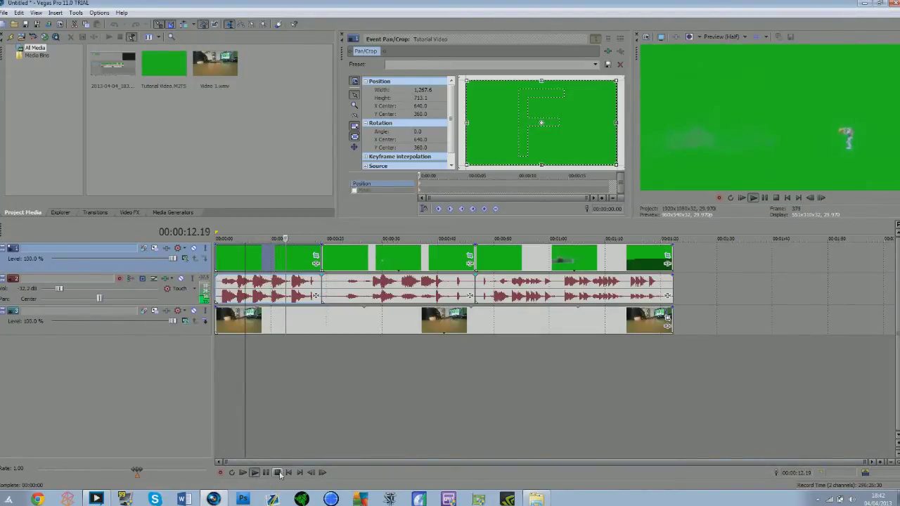
click(278, 472)
click(287, 474)
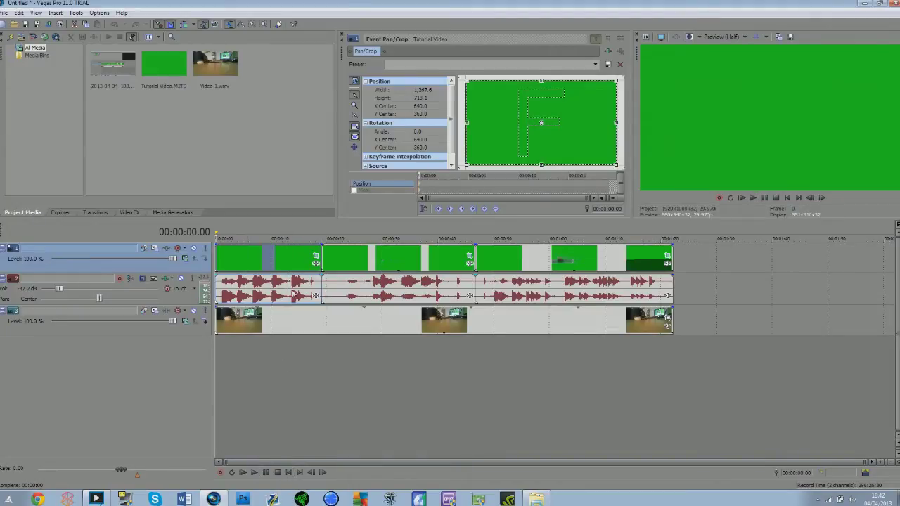
Add the Sony Chroma Keyer effect to the first green-screen clip, with the playhead on an explosion frame.
click(263, 258)
click(257, 258)
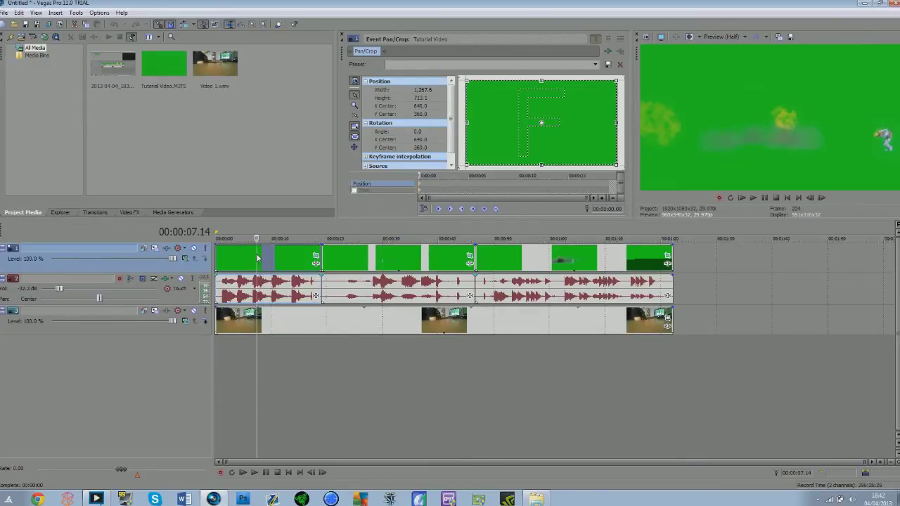
click(316, 265)
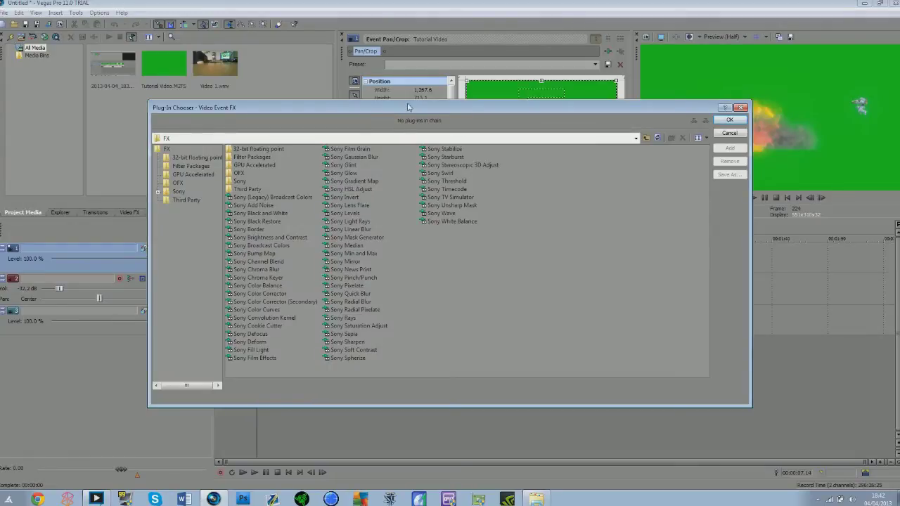
click(283, 279)
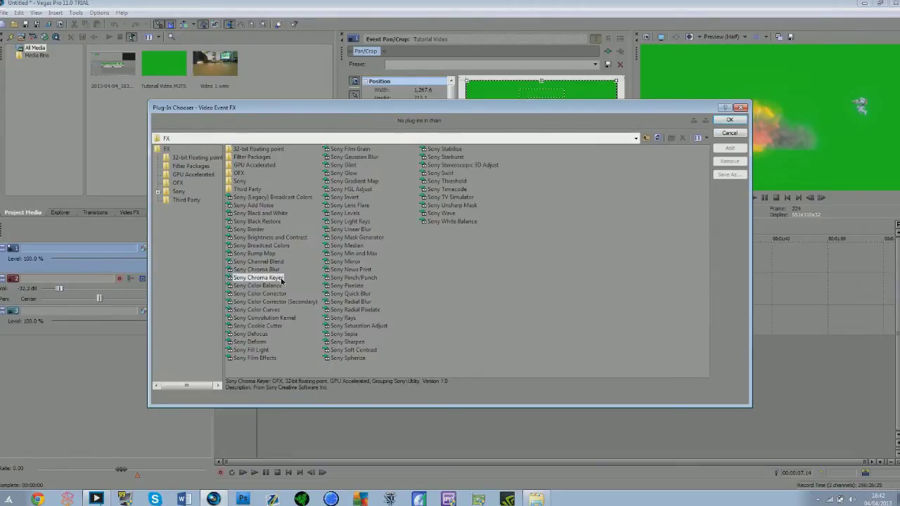
click(732, 148)
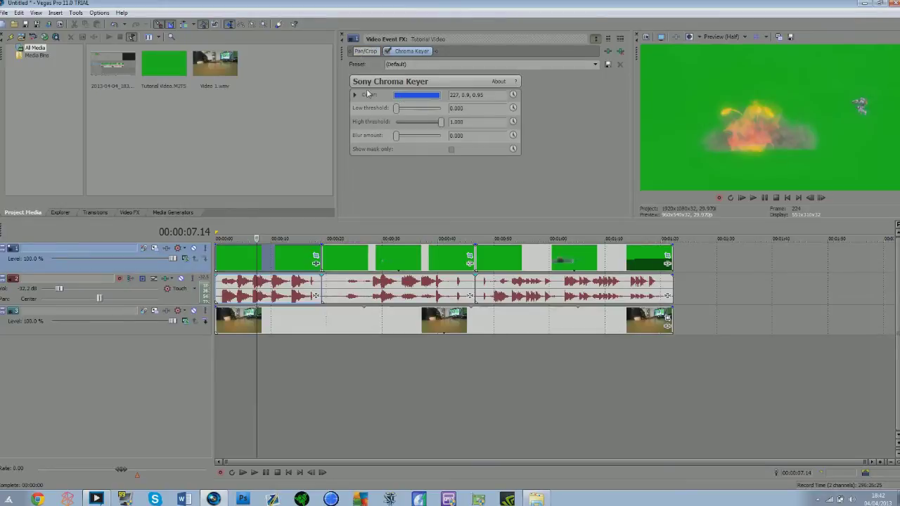
Sample the green background in the preview as the Chroma Keyer's key color.
click(408, 99)
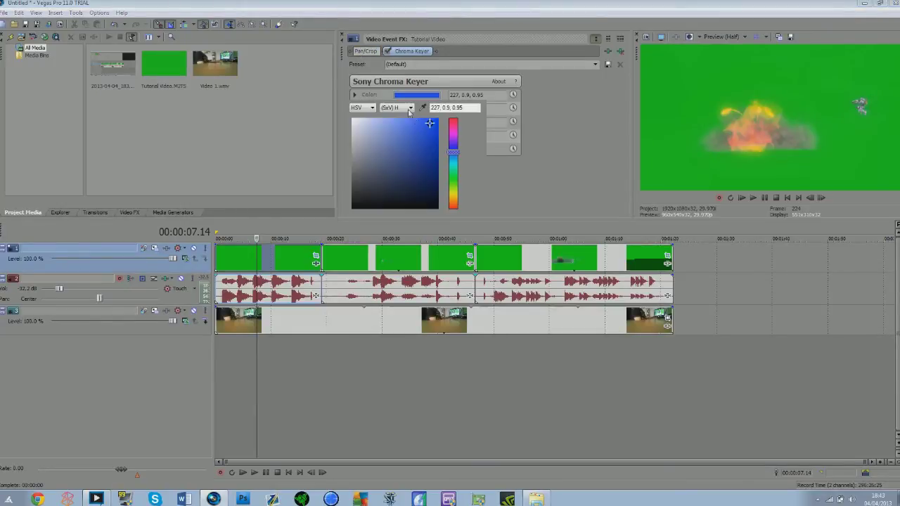
click(423, 107)
click(666, 60)
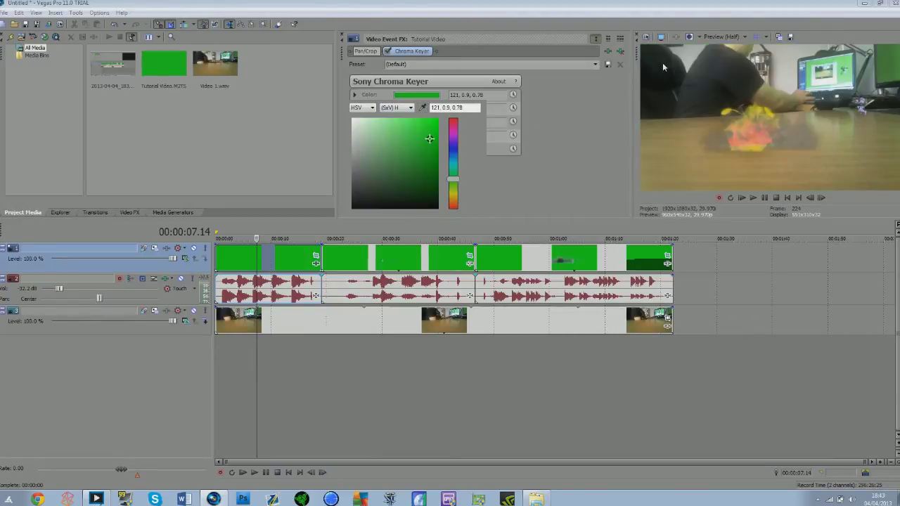
click(576, 144)
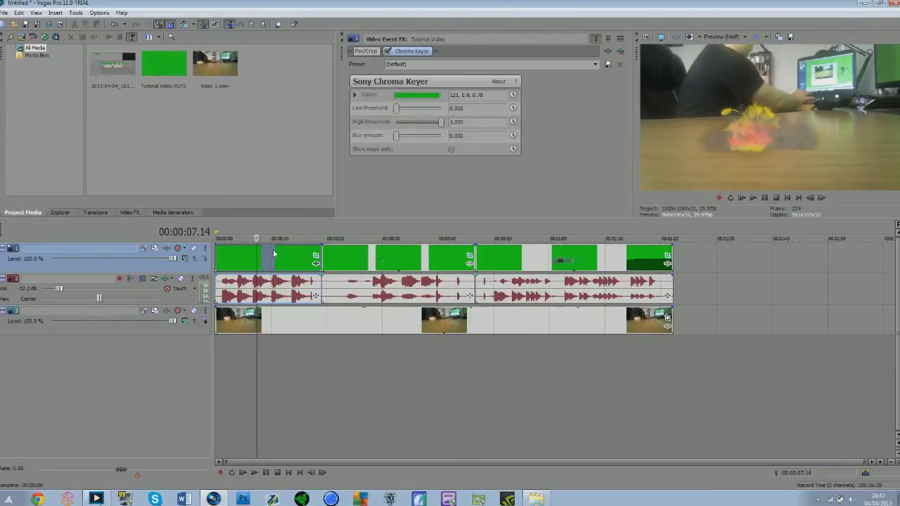
Set the Chroma Keyer's low threshold to 0.126, high threshold to 0.632 and blur amount to 0.000, and check the key in playback.
key(space)
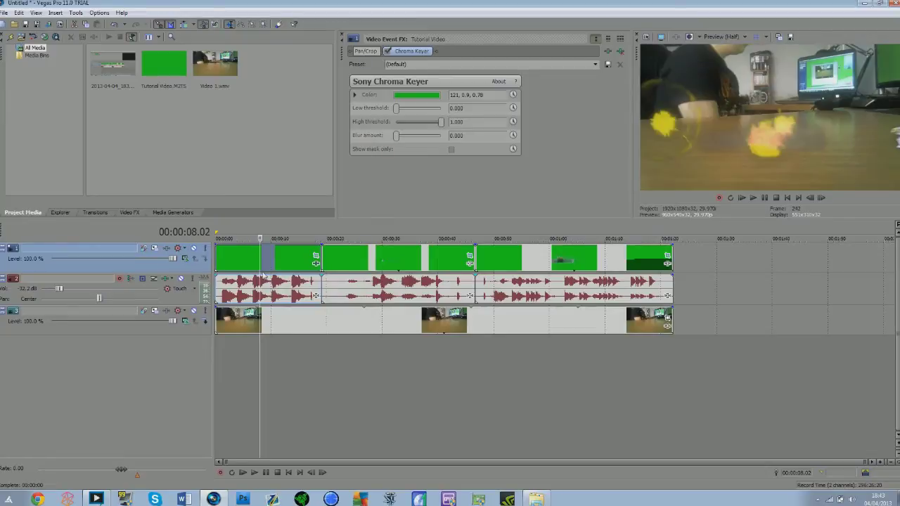
drag(441, 122, 403, 110)
drag(271, 261, 254, 263)
key(space)
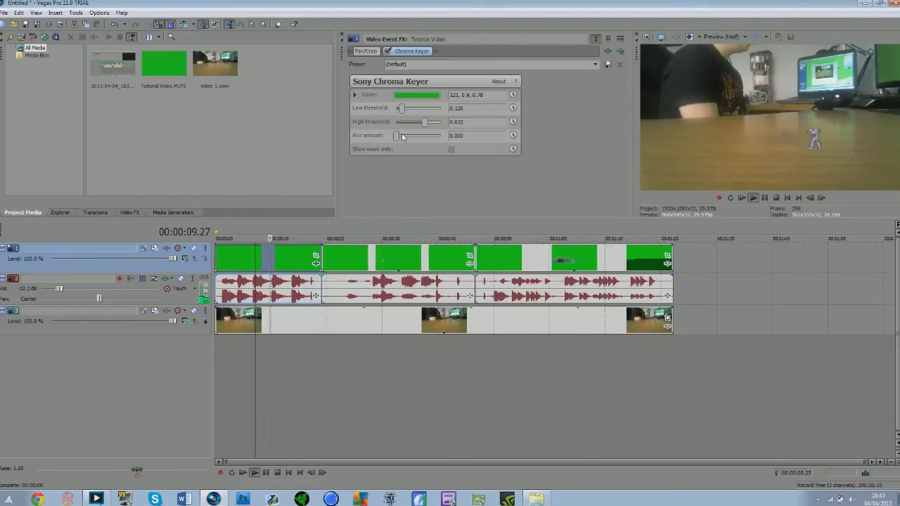
drag(395, 134, 353, 133)
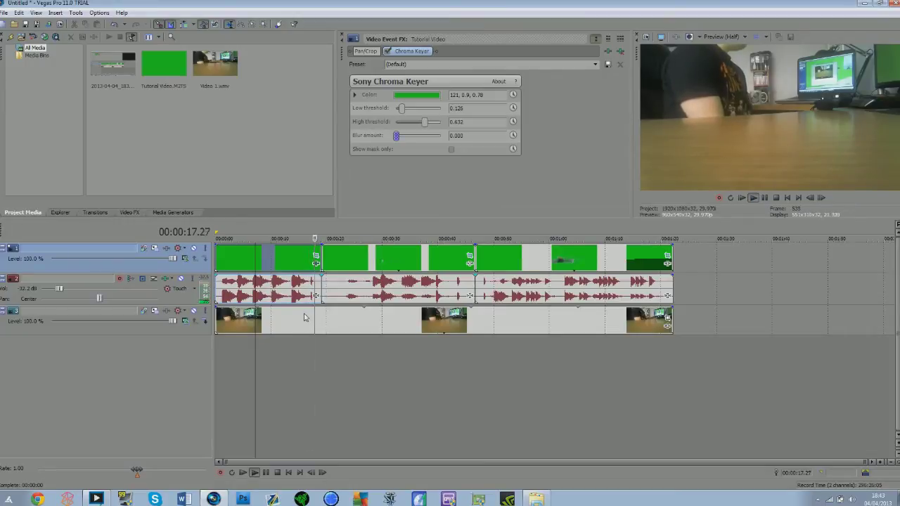
Preview the second green-screen clip around 30 seconds and play the third clip from about 55 seconds.
click(386, 262)
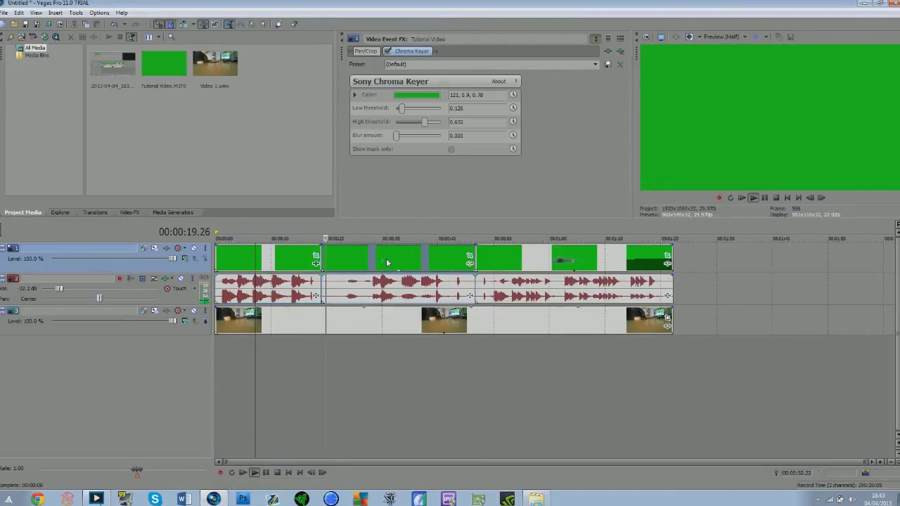
key(space)
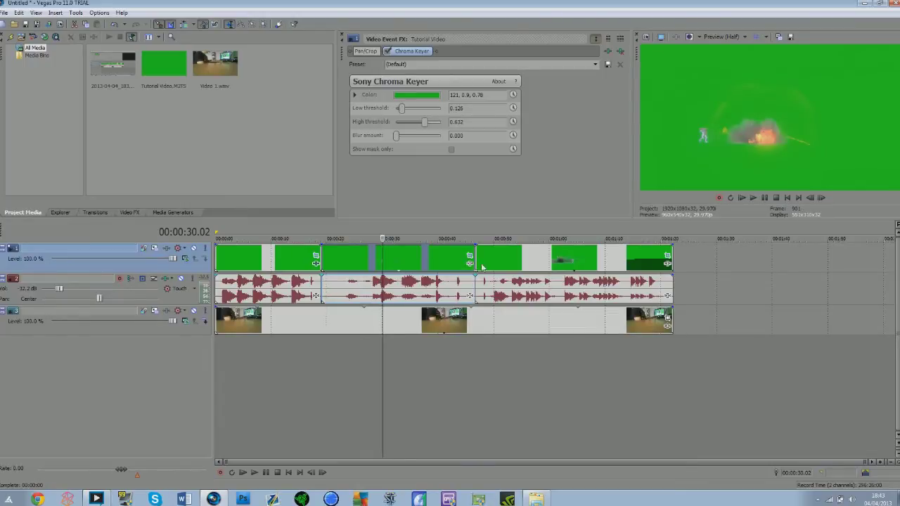
click(533, 265)
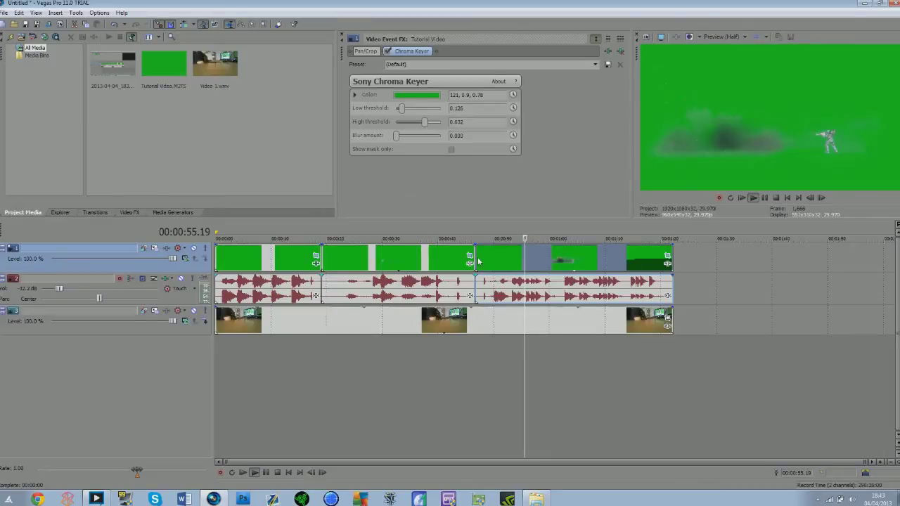
key(space)
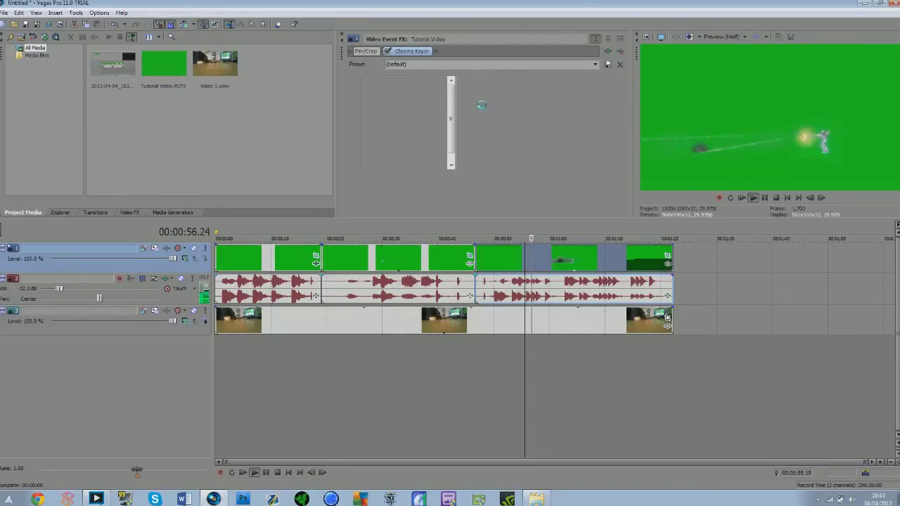
Add the Sony Chroma Keyer effect to the third green-screen clip.
click(668, 263)
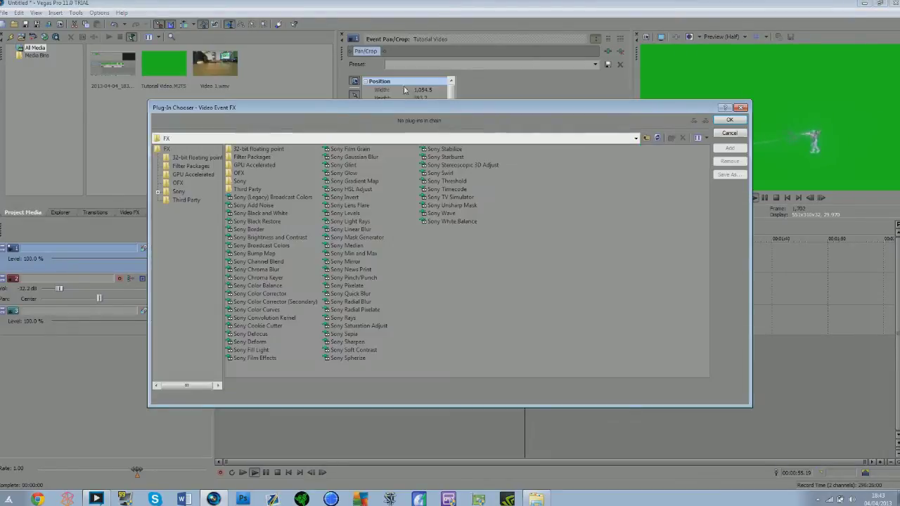
click(281, 279)
click(729, 150)
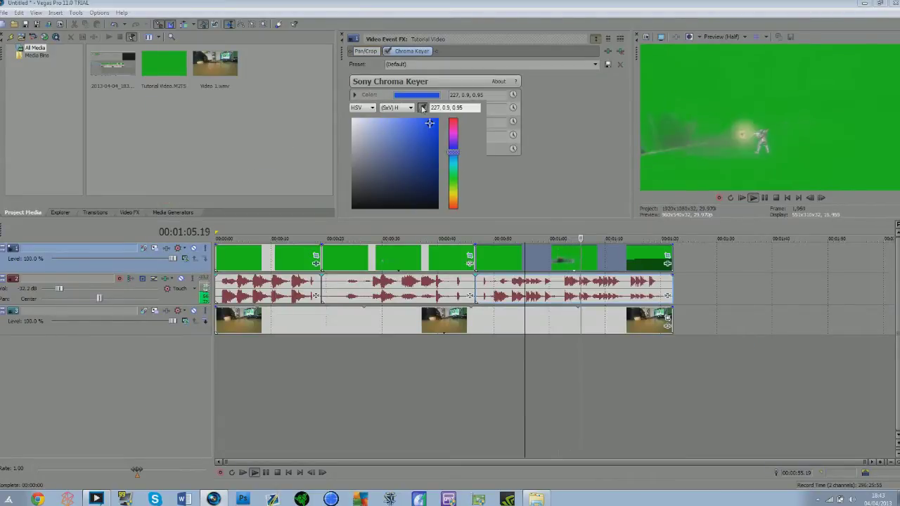
Key out the third clip's sampled green background with low threshold 0.158 and high threshold 0.600, and stop playback.
click(688, 68)
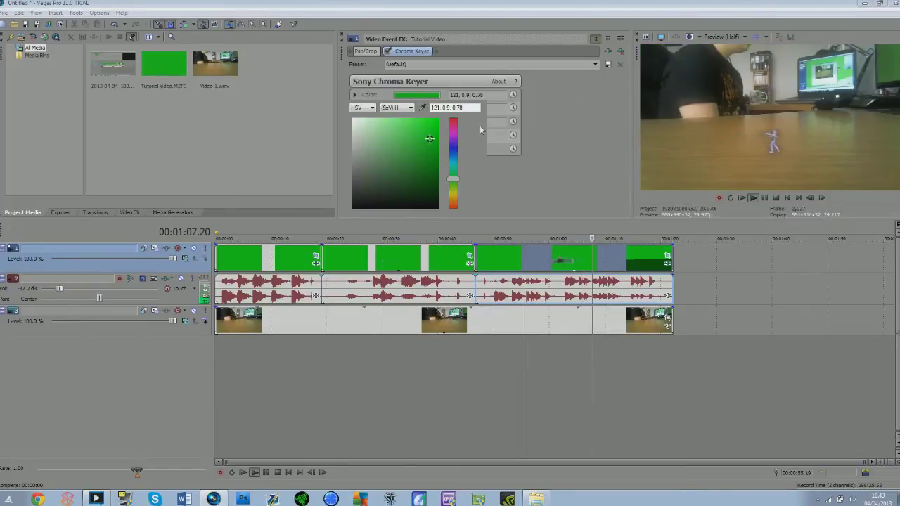
mouse_move(396, 107)
mouse_down()
mouse_move(440, 125)
mouse_move(403, 110)
mouse_up()
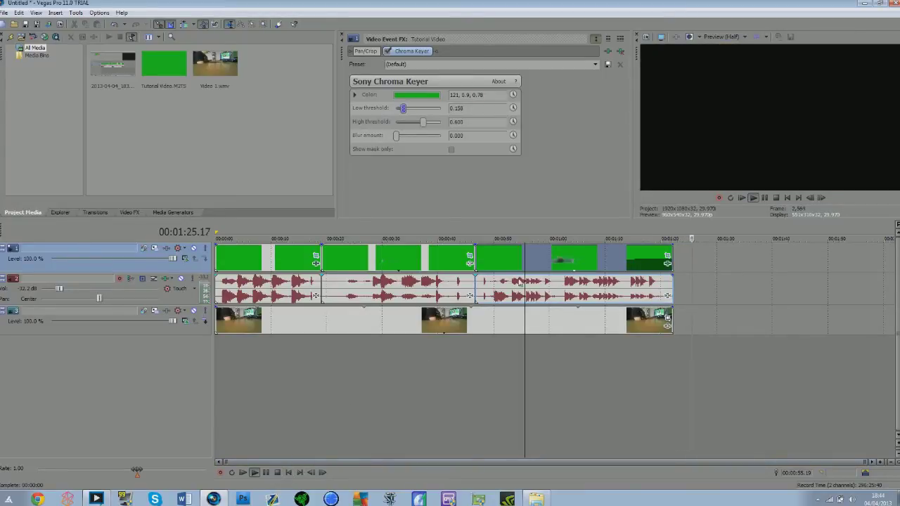
click(278, 472)
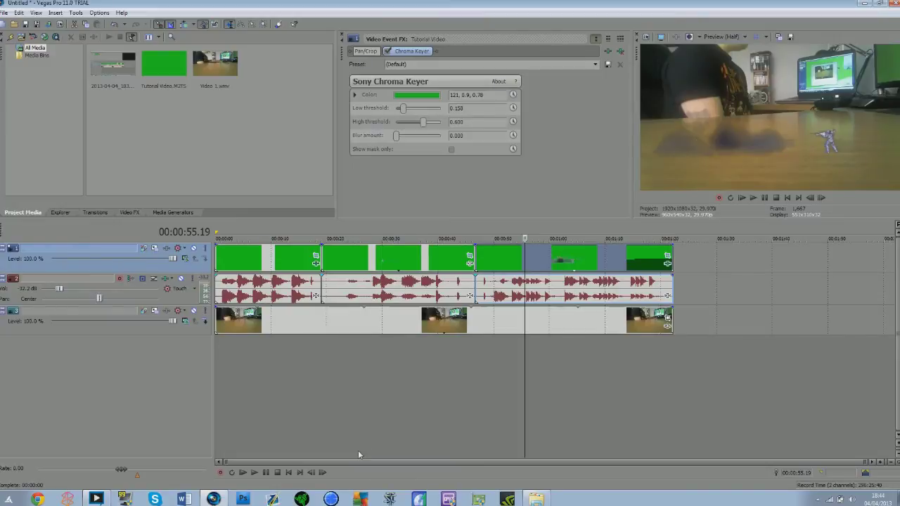